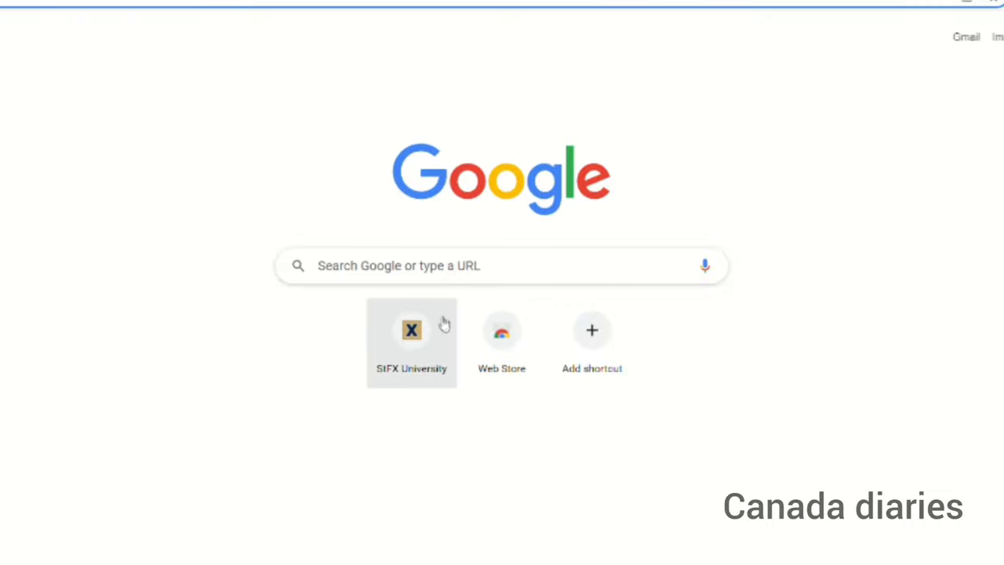
# Step: Search Google for 'apply for canadian passport'
pyautogui.click(399, 261)
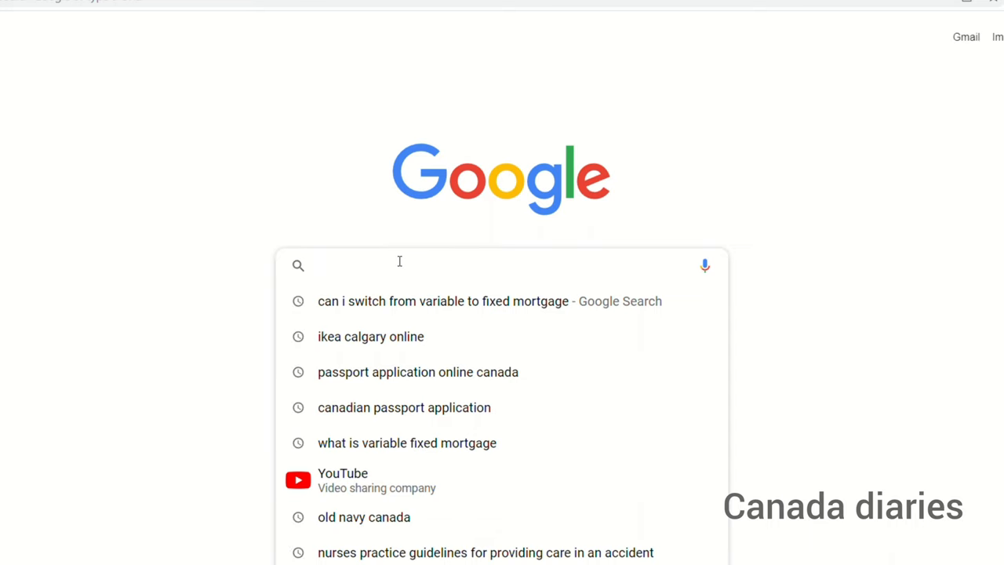
pyautogui.write('app')
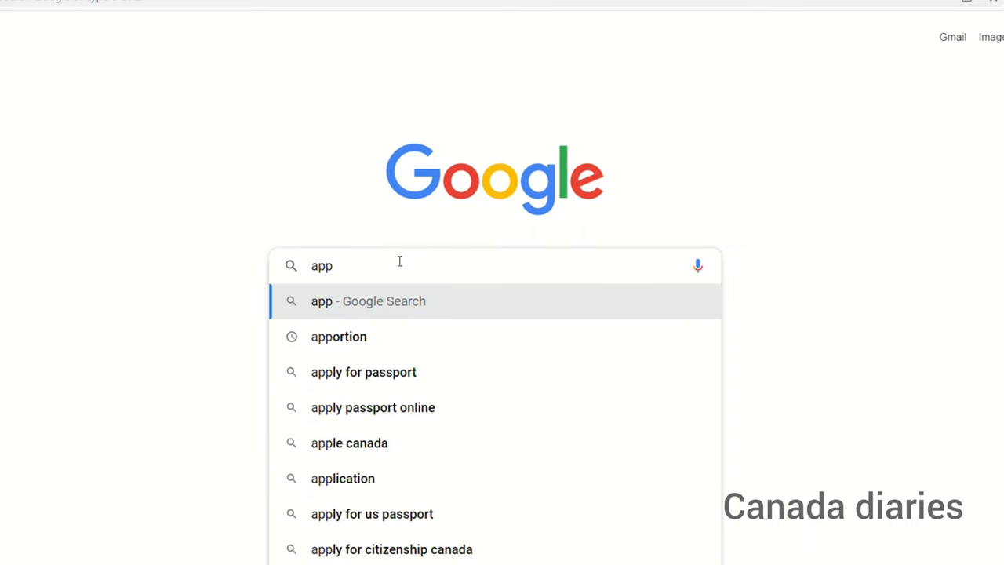
pyautogui.write('ly ')
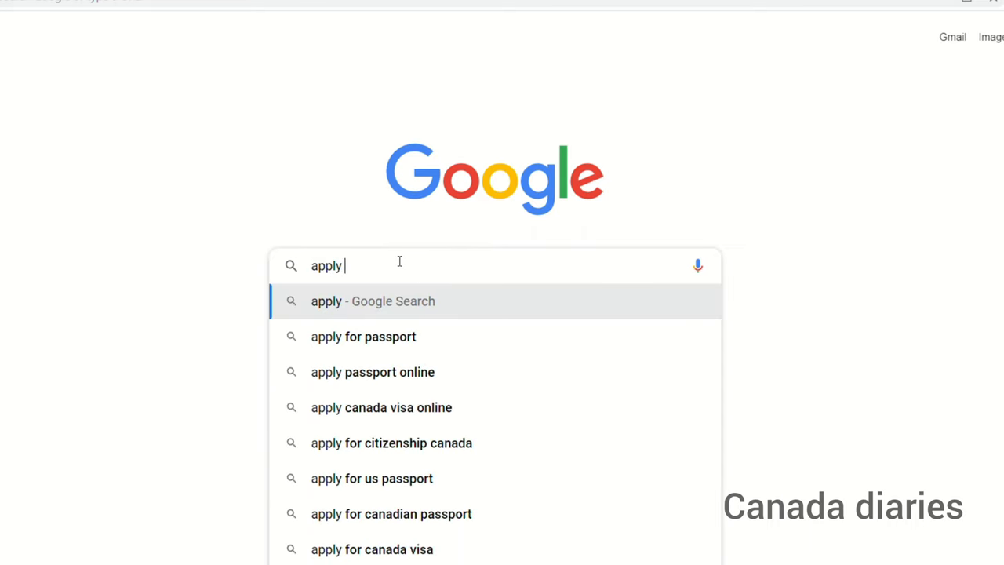
pyautogui.write('for canad')
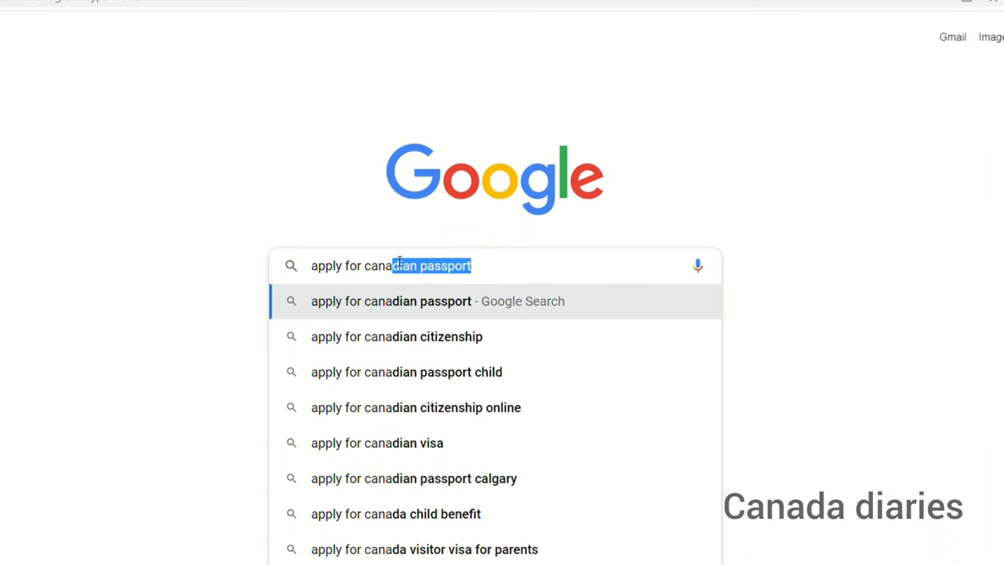
pyautogui.press('Return')
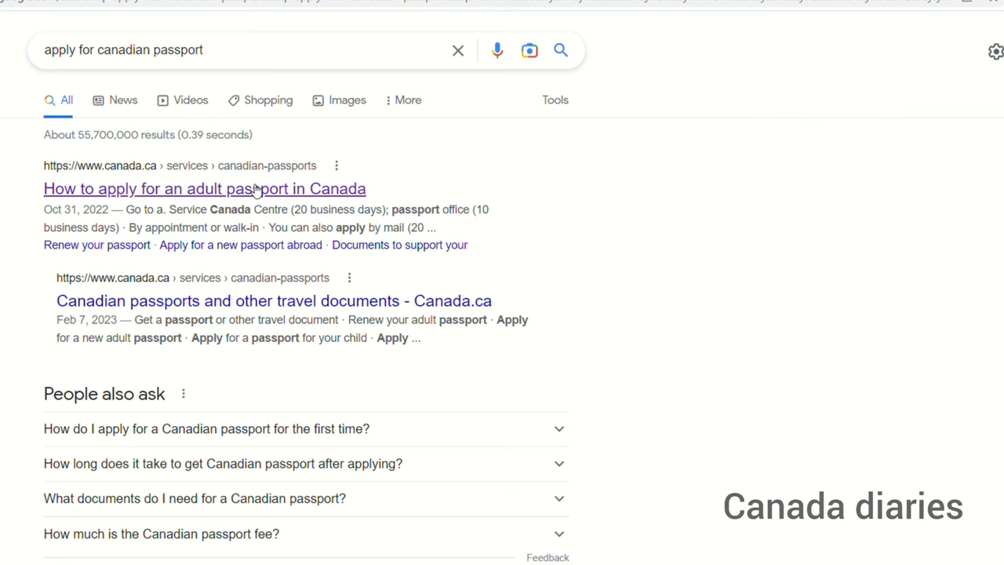
# Step: Open Canada.ca's 'How to apply for an adult passport in Canada' guide and review the Urgent, Express and Standard options
pyautogui.click(255, 189)
pyautogui.scroll(-3, 503, 314)
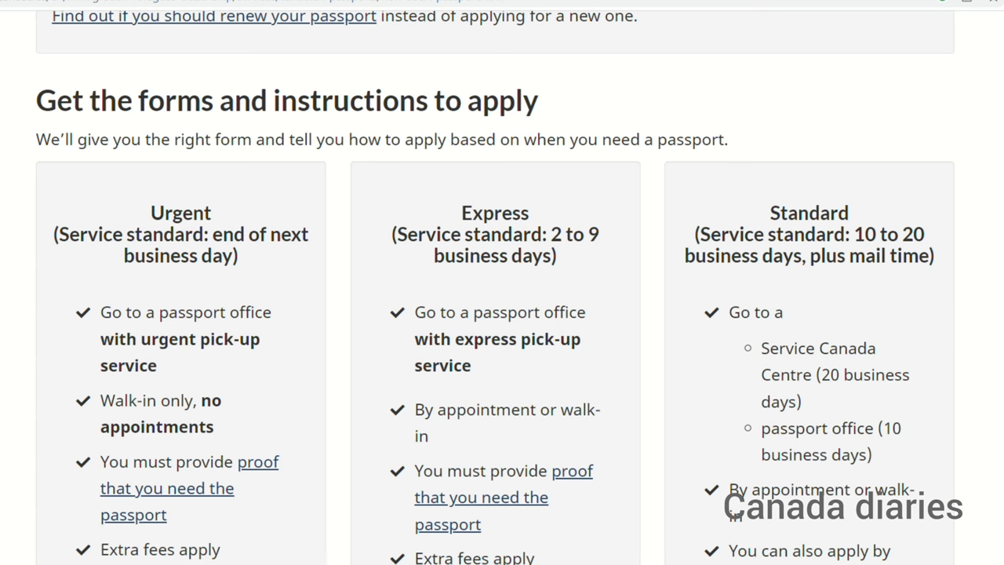
pyautogui.scroll(-3, 502, 314)
pyautogui.scroll(-3, 502, 314)
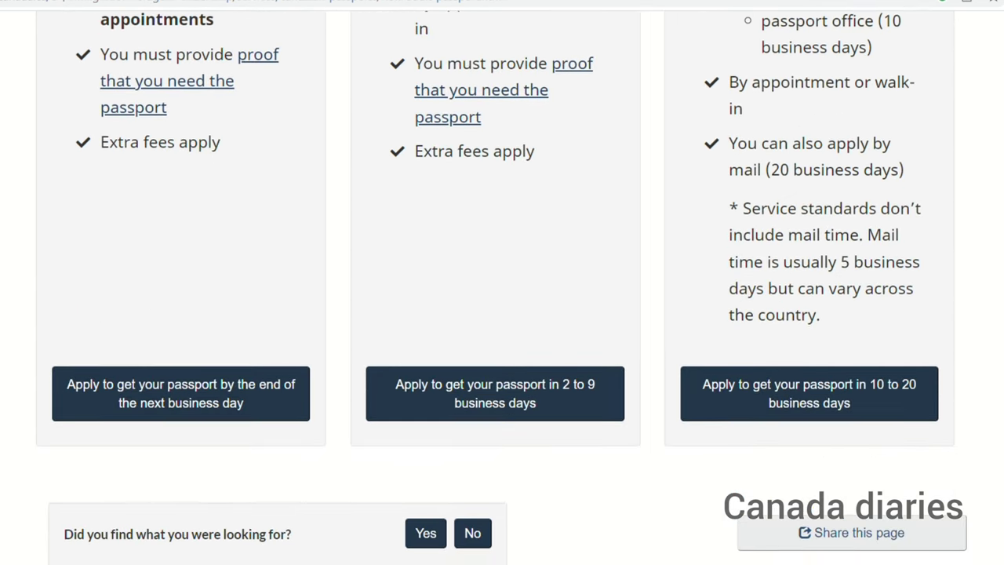
pyautogui.scroll(1, 503, 314)
# Step: Open the 'Apply to get your passport in 10 to 20 business days' page
pyautogui.click(826, 445)
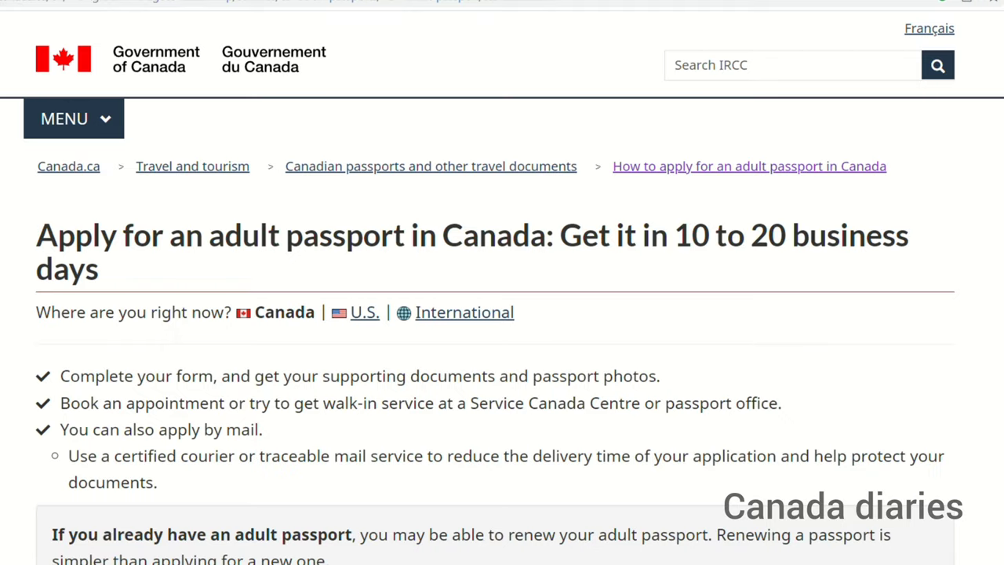
pyautogui.scroll(-5, 502, 286)
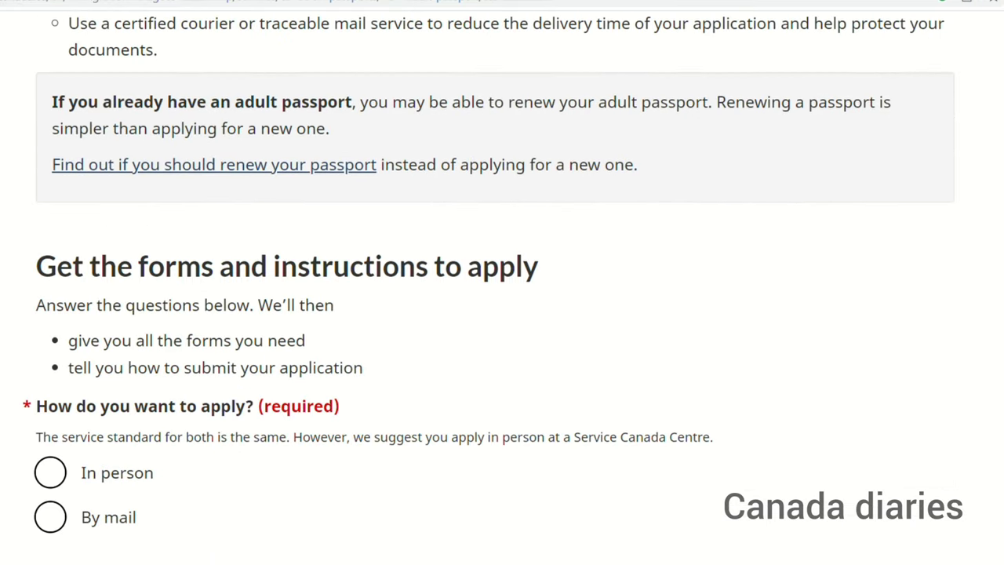
pyautogui.scroll(-1, 502, 285)
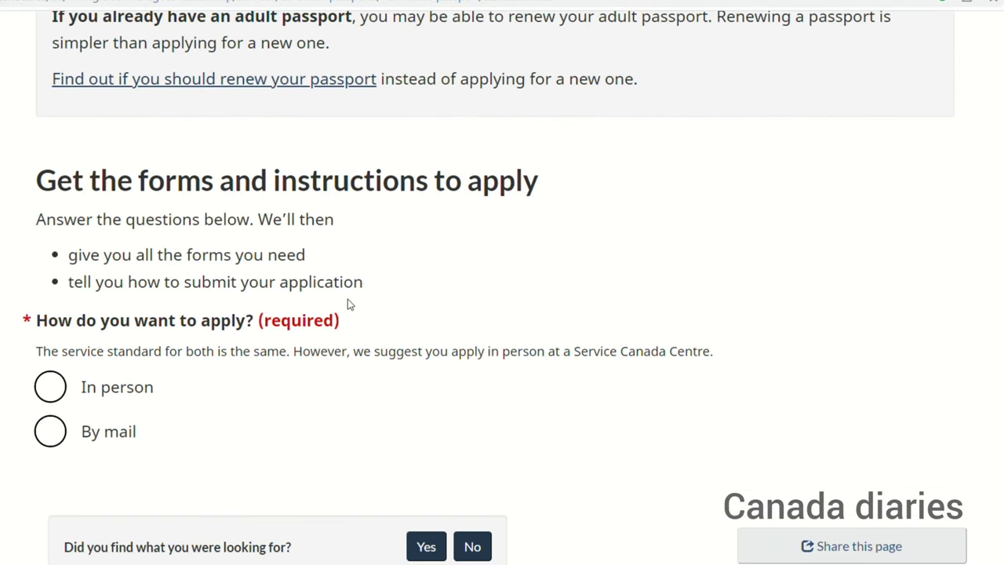
# Step: Answer In person and None of the above to reveal the application steps
pyautogui.click(52, 388)
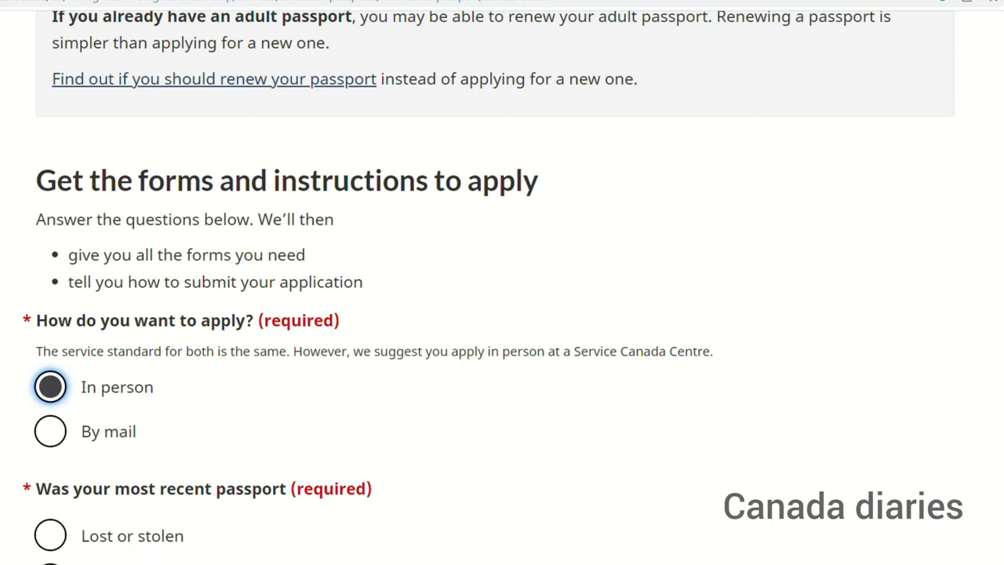
pyautogui.scroll(-3, 502, 282)
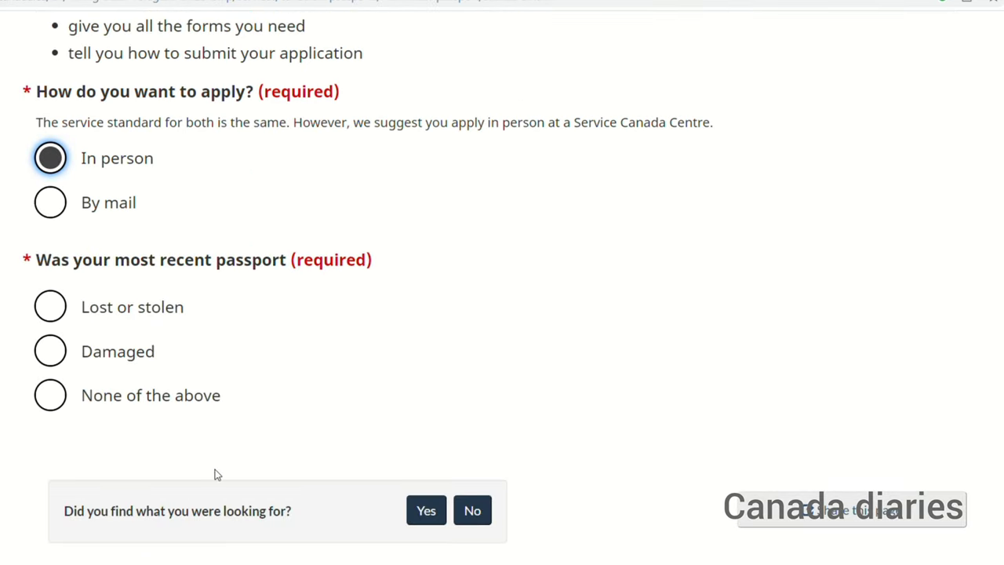
pyautogui.click(53, 409)
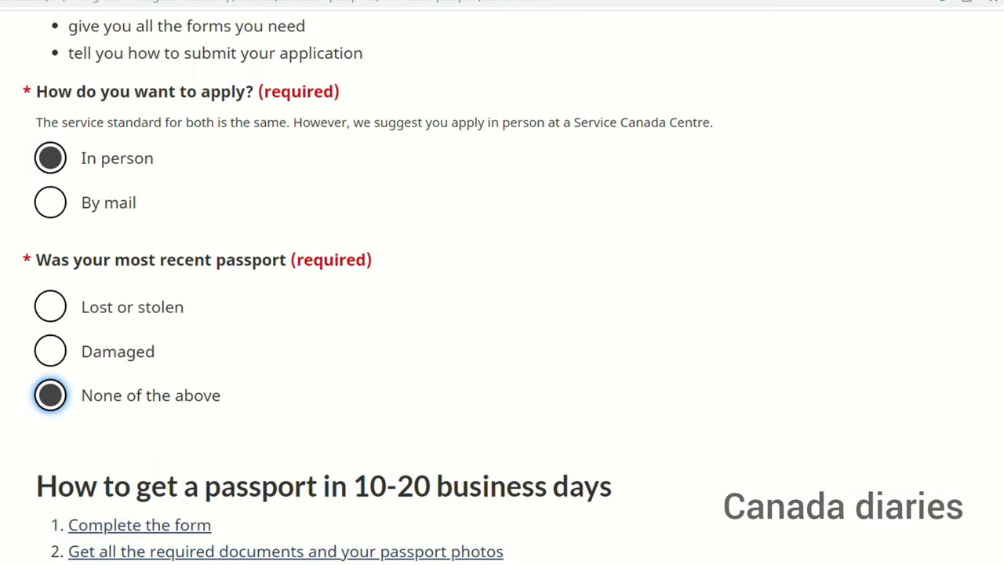
pyautogui.scroll(-5, 502, 282)
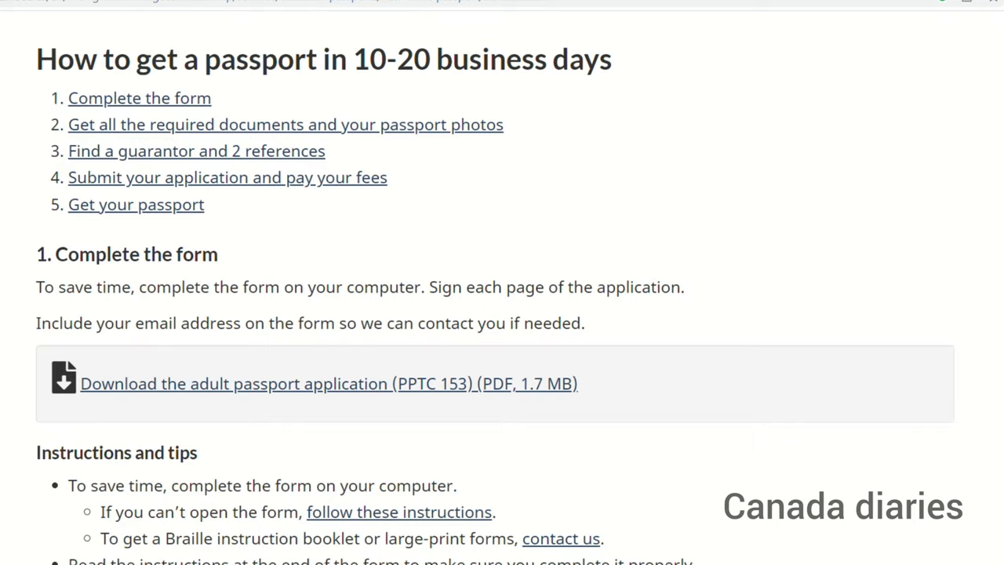
pyautogui.scroll(2, 502, 283)
pyautogui.scroll(1, 503, 283)
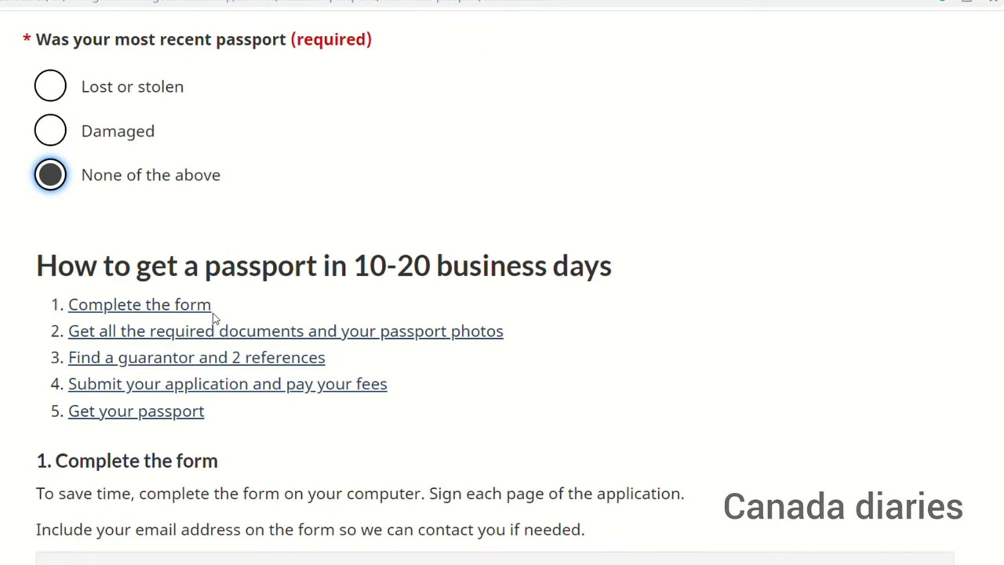
# Step: Follow the 'Complete the form' link toward the PPTC 153 download
pyautogui.click(175, 306)
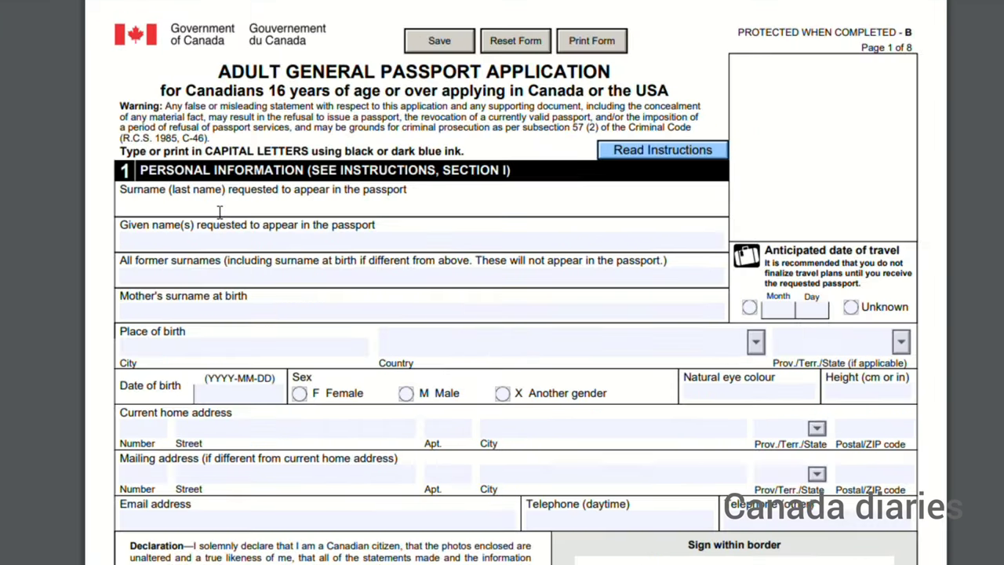
# Step: Enter the applicant's surname, given name and mother's surname at birth
pyautogui.click(390, 223)
pyautogui.click(191, 247)
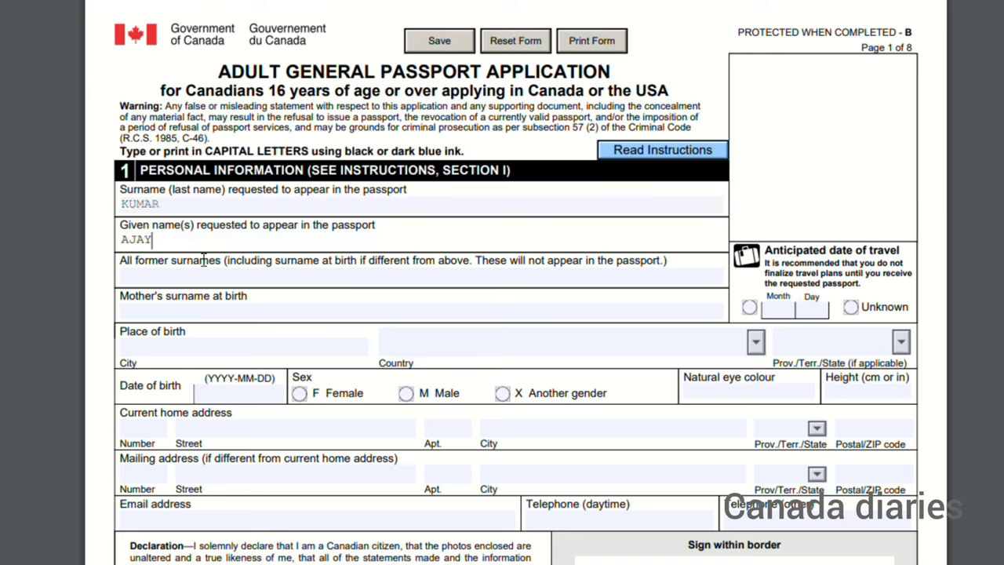
pyautogui.click(219, 317)
pyautogui.write('SATHI')
# Step: Fill in DELHI as city of birth, then the country and home address fields
pyautogui.click(221, 350)
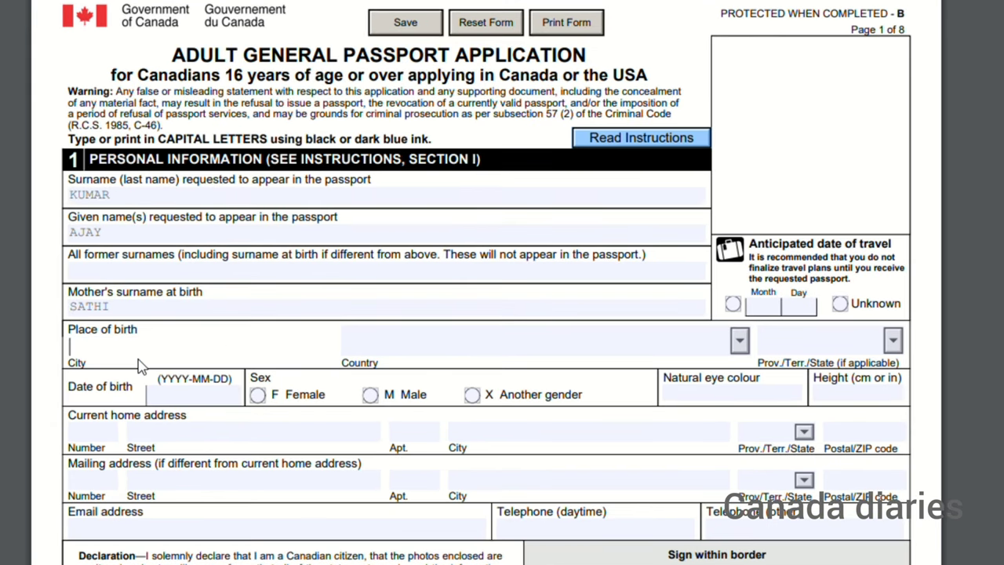
pyautogui.write('DELHI')
pyautogui.click(438, 355)
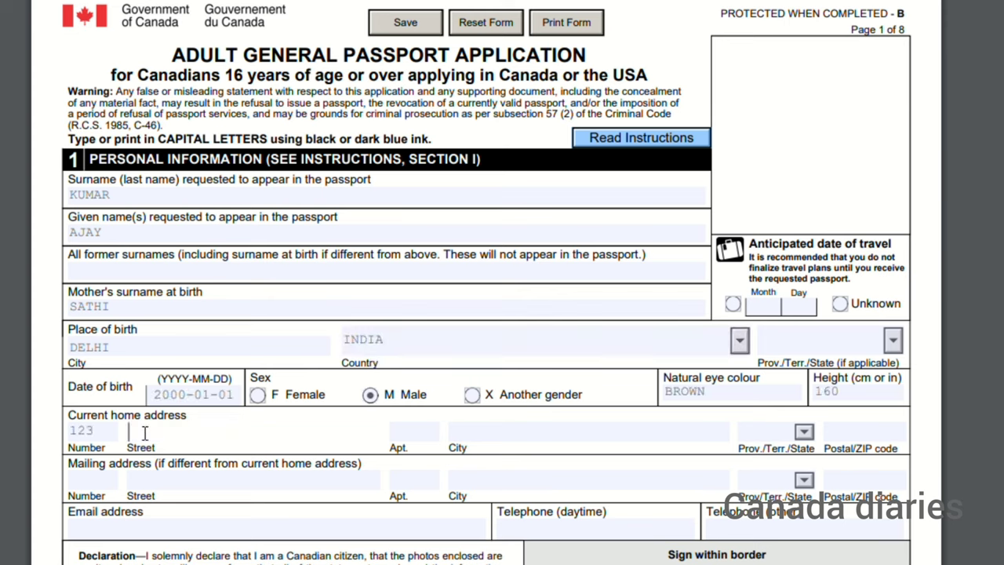
pyautogui.write('STREET')
pyautogui.click(463, 429)
pyautogui.click(468, 433)
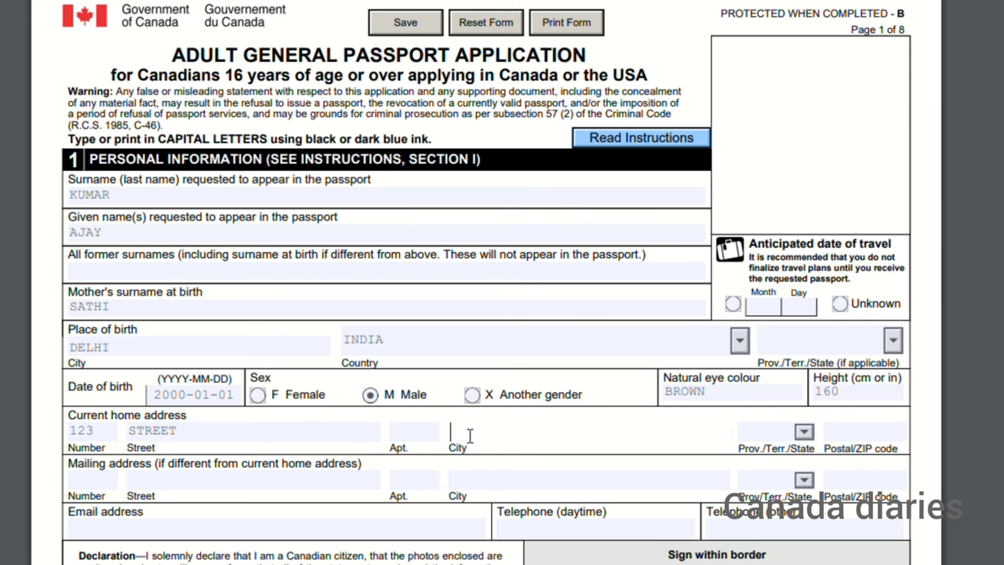
pyautogui.write('C')
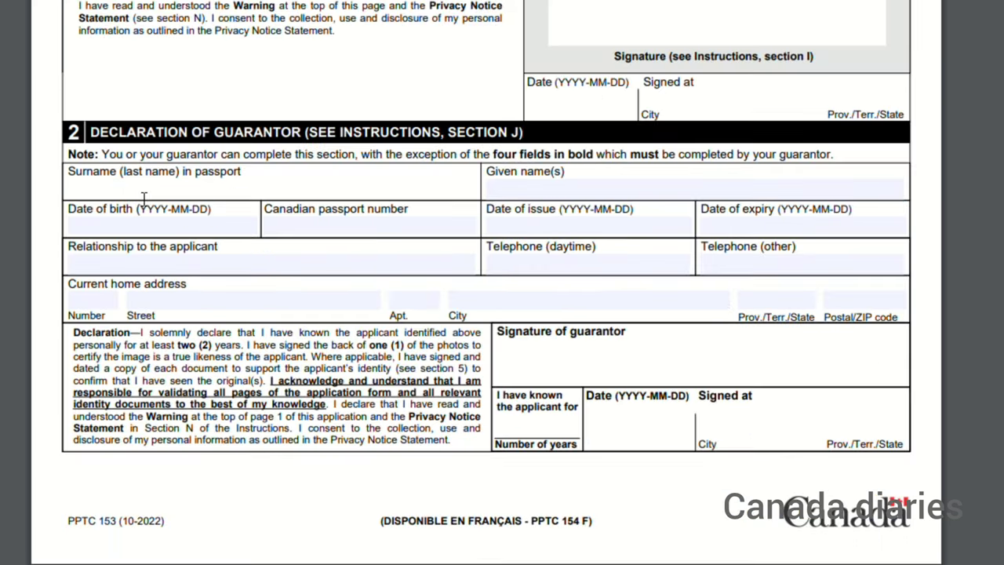
pyautogui.write('JOHN')
# Step: Enter the guarantor's given name and date of birth 1990-01-01
pyautogui.click(530, 191)
pyautogui.write('ABY')
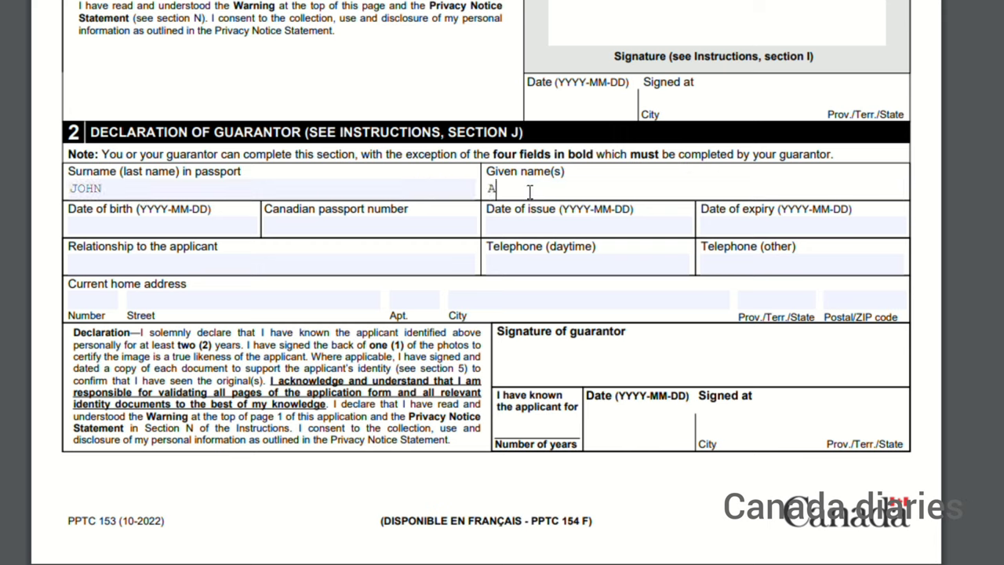
pyautogui.click(150, 227)
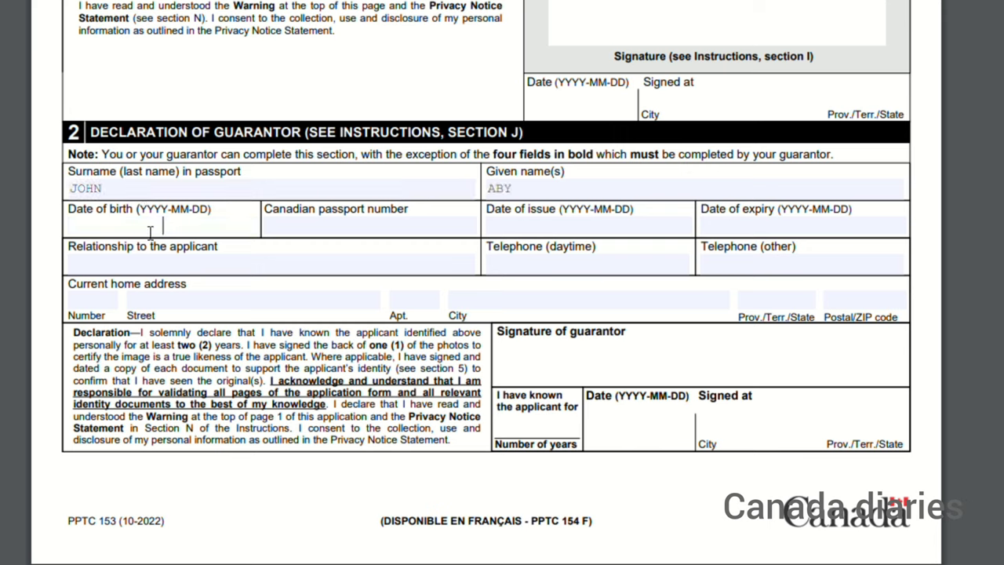
pyautogui.write('1990-01-01')
# Step: Enter the guarantor's Canadian passport number and begin its 2019 date of issue
pyautogui.click(299, 236)
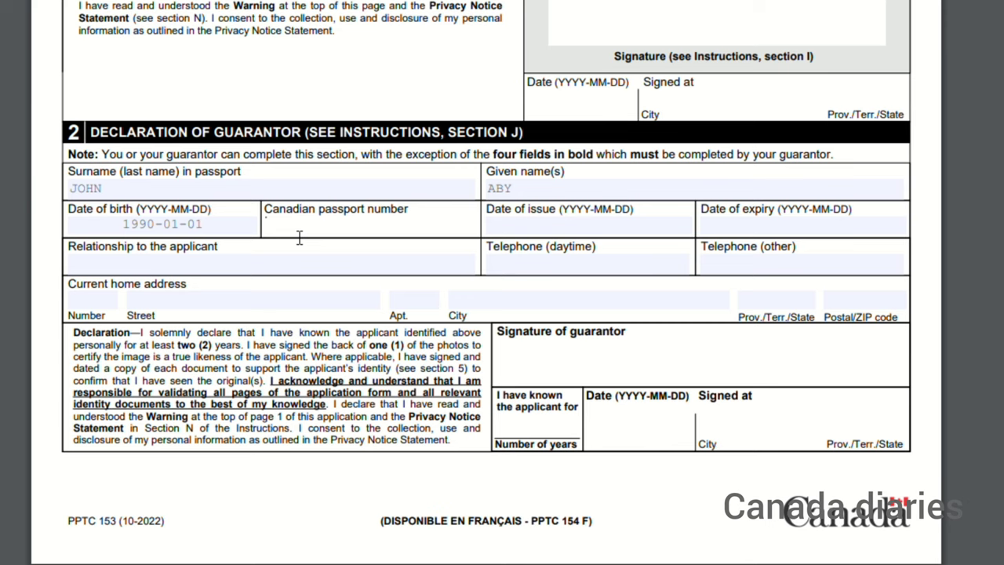
pyautogui.write('AB123456')
pyautogui.click(524, 233)
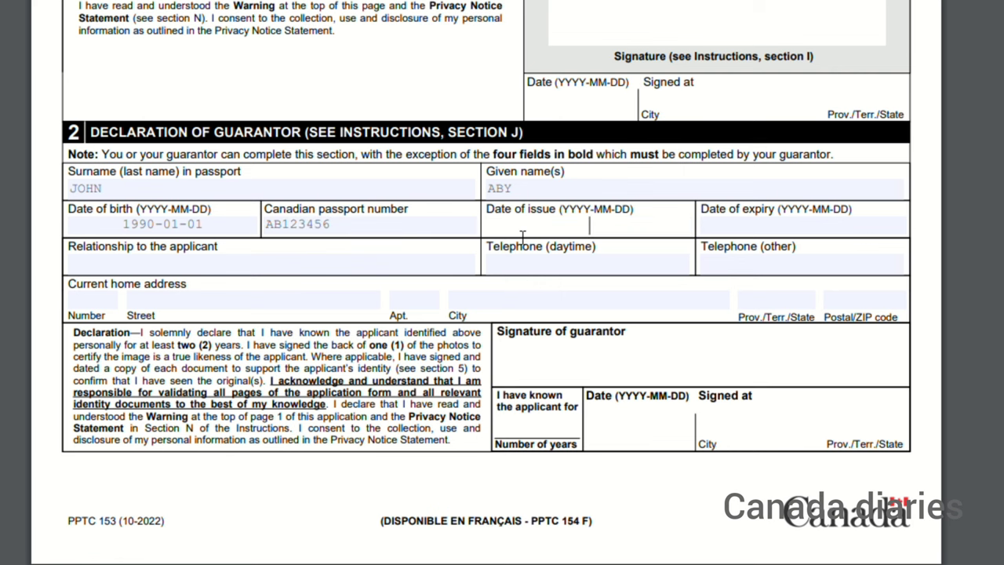
pyautogui.write('2019-')
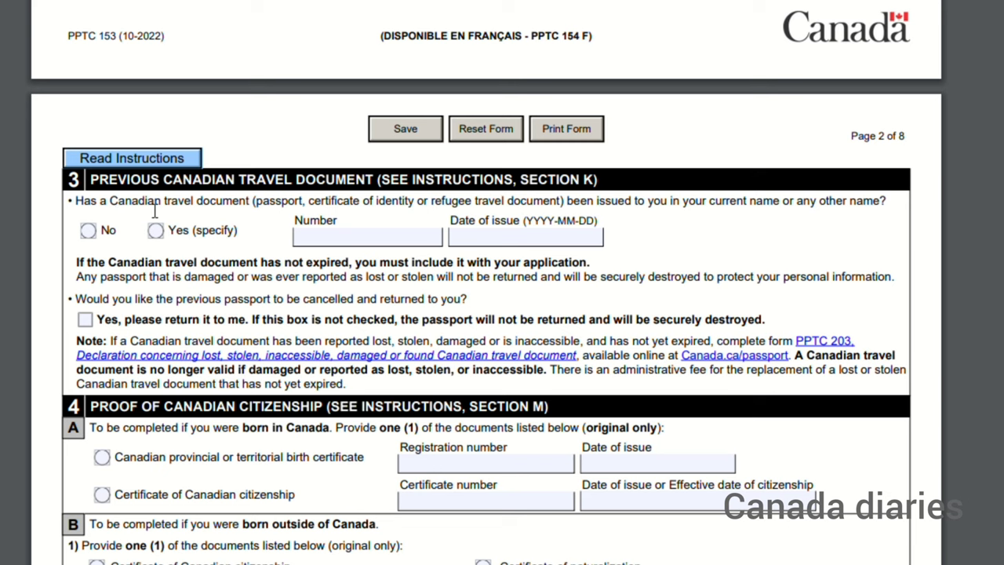
# Step: Answer No to a previous travel document and enter the citizenship certificate number, issued 2023/02/01
pyautogui.click(89, 231)
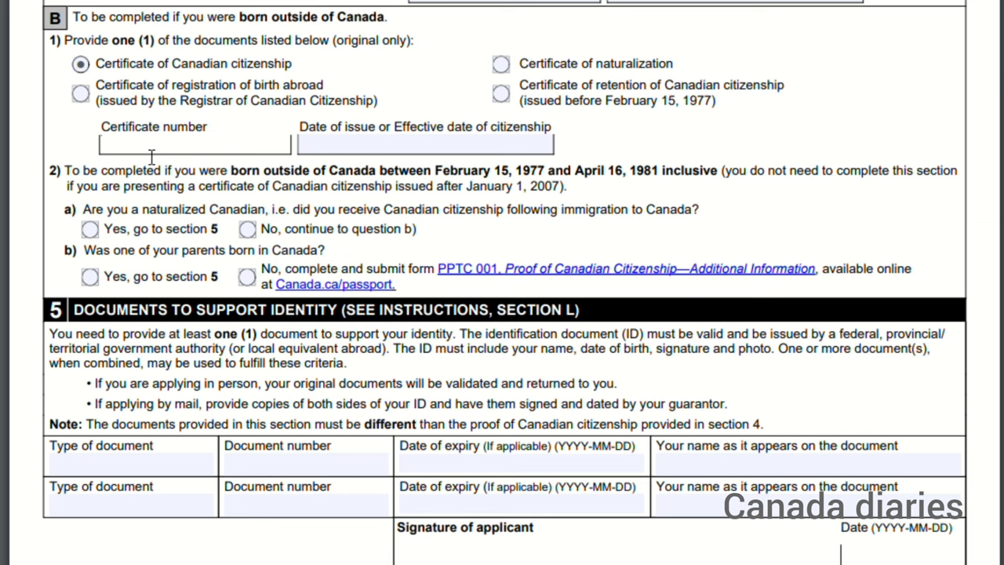
pyautogui.write('K1234567')
pyautogui.press('Tab')
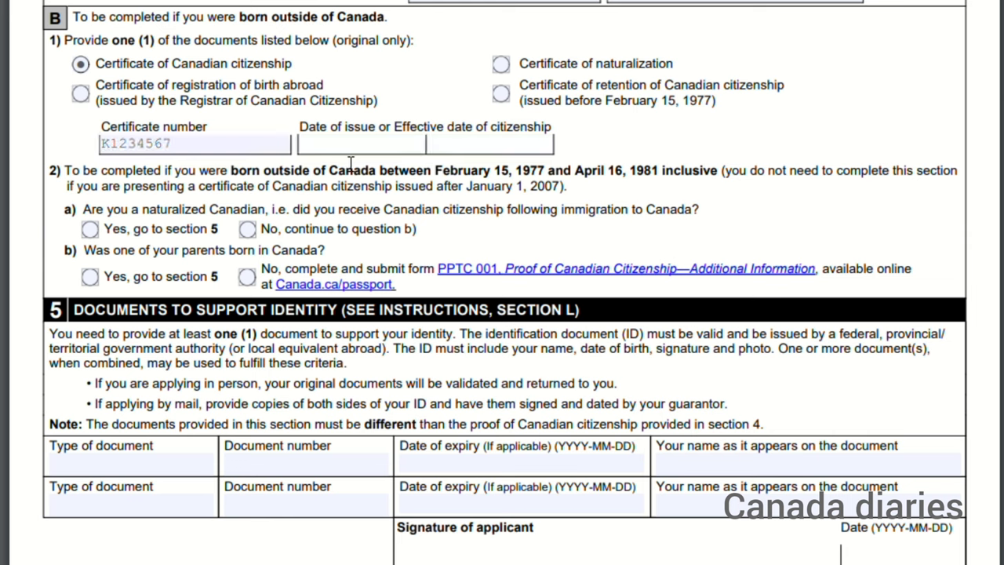
pyautogui.write('2023/02/01')
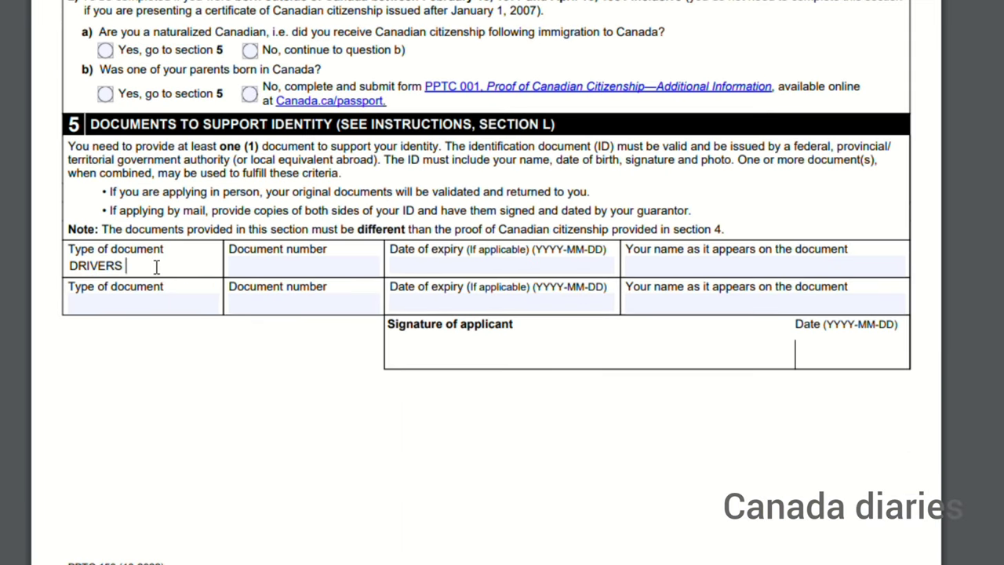
# Step: Record the DRIVERS LICENCE as first ID with its number, expiry 2025-01-01 and holder's name
pyautogui.write('LICENCE')
pyautogui.click(248, 274)
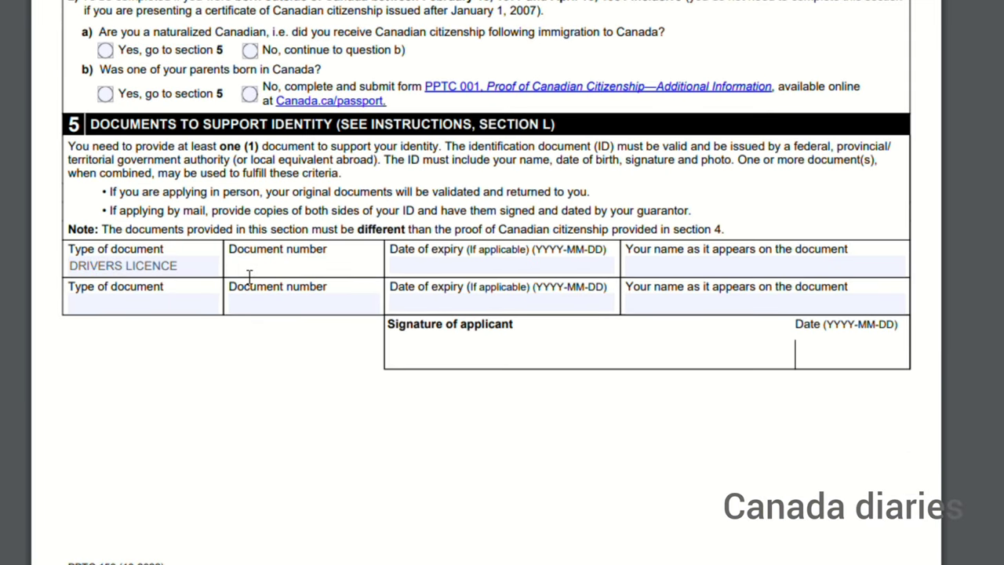
pyautogui.write('123456-987')
pyautogui.click(426, 269)
pyautogui.write('2025')
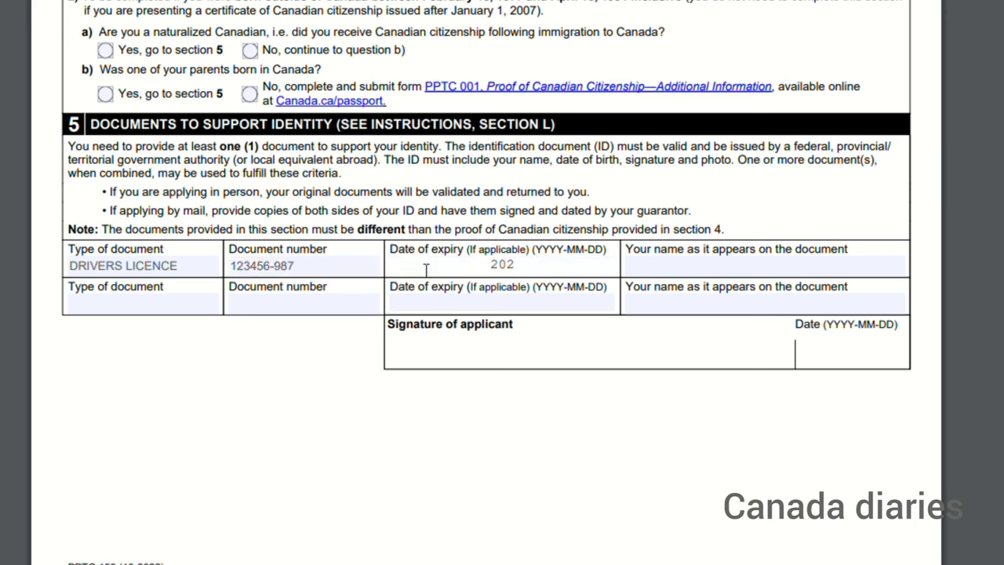
pyautogui.write('-01-01')
pyautogui.click(690, 271)
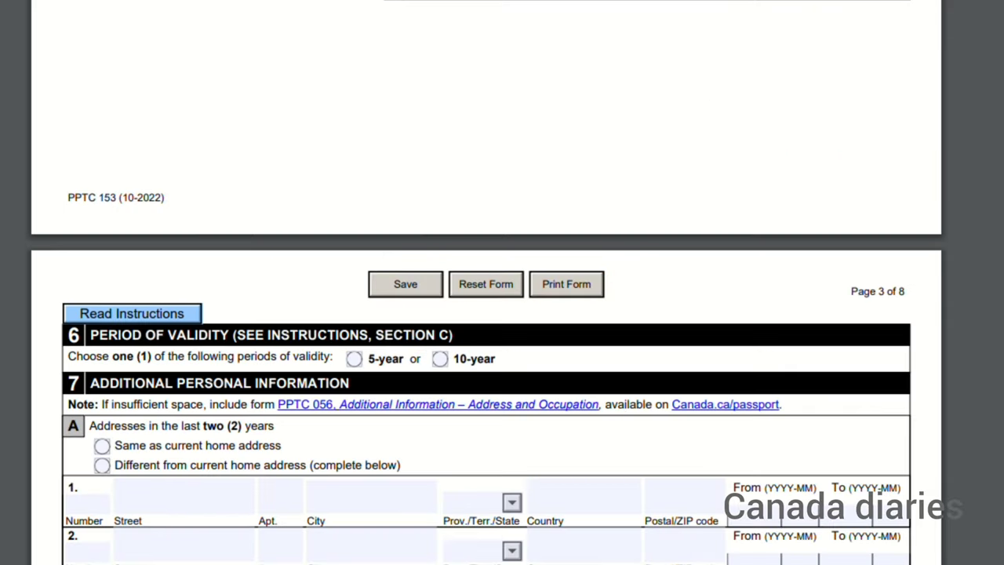
# Step: Choose 10-year passport validity on page 3
pyautogui.scroll(-1, 264, 155)
pyautogui.click(442, 315)
pyautogui.scroll(-3, 443, 318)
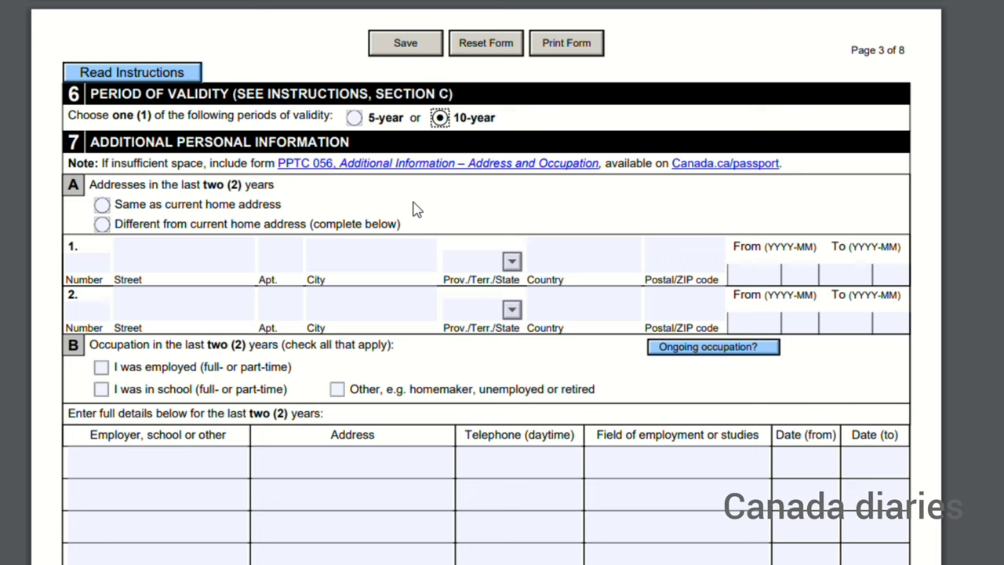
# Step: Set past addresses to same as home, tick employed, and enter employer WALMART with its address
pyautogui.click(103, 204)
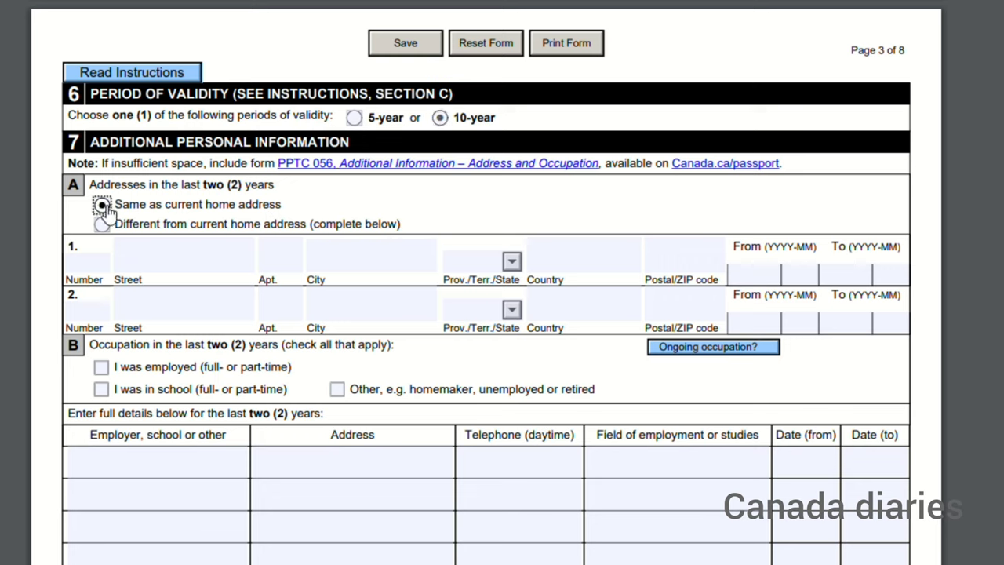
pyautogui.click(103, 368)
pyautogui.click(154, 476)
pyautogui.write('WALMART')
pyautogui.click(299, 475)
pyautogui.write('123 45 STYREET')
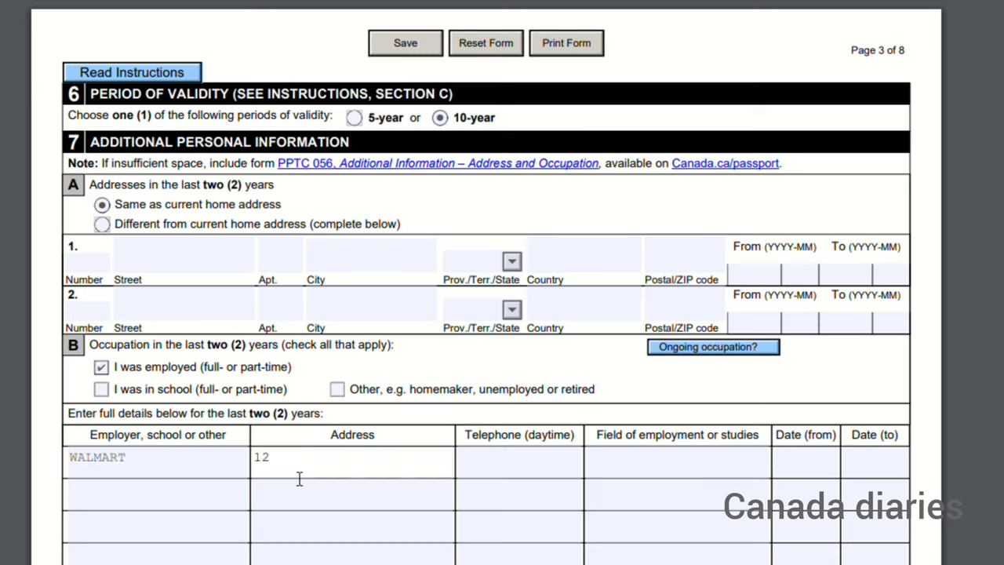
pyautogui.press('BackSpace')
pyautogui.press('BackSpace')
pyautogui.press('BackSpace')
pyautogui.press('BackSpace')
pyautogui.press('BackSpace')
pyautogui.write('REET')
# Step: Enter the employer's daytime phone, field of employment WORKER and start date 2020/
pyautogui.click(488, 472)
pyautogui.write('40300')
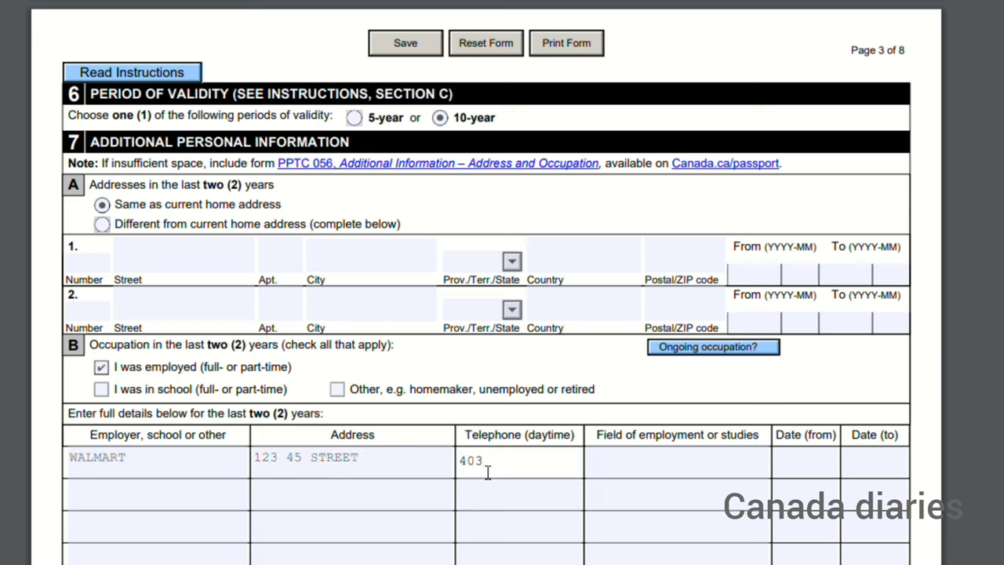
pyautogui.write('000')
pyautogui.click(630, 466)
pyautogui.write('WORKER')
pyautogui.click(812, 470)
pyautogui.write('2020/01')
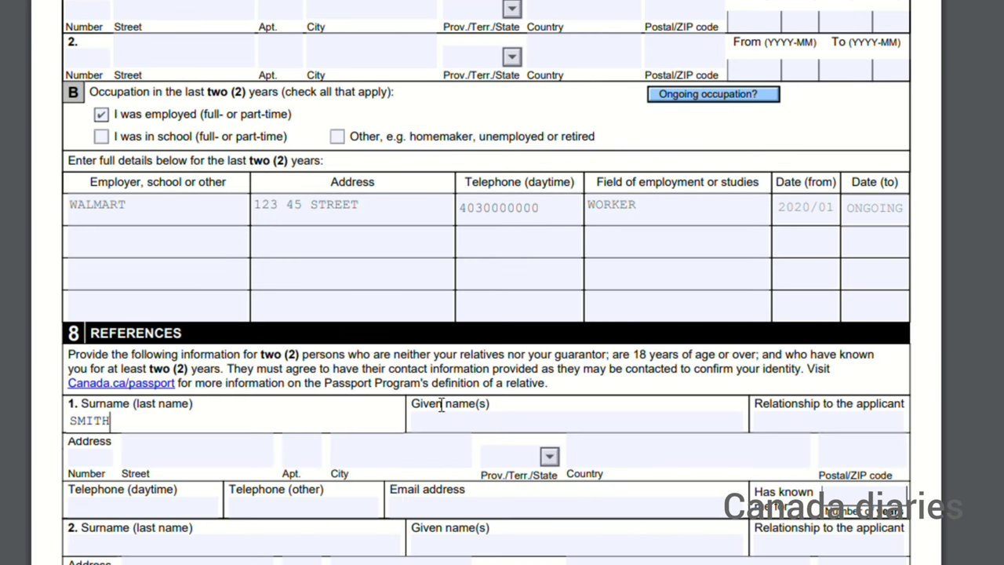
pyautogui.click(490, 428)
# Step: Fill in the first reference's given name, relationship FRIEND and street address numbers
pyautogui.write('JOHN')
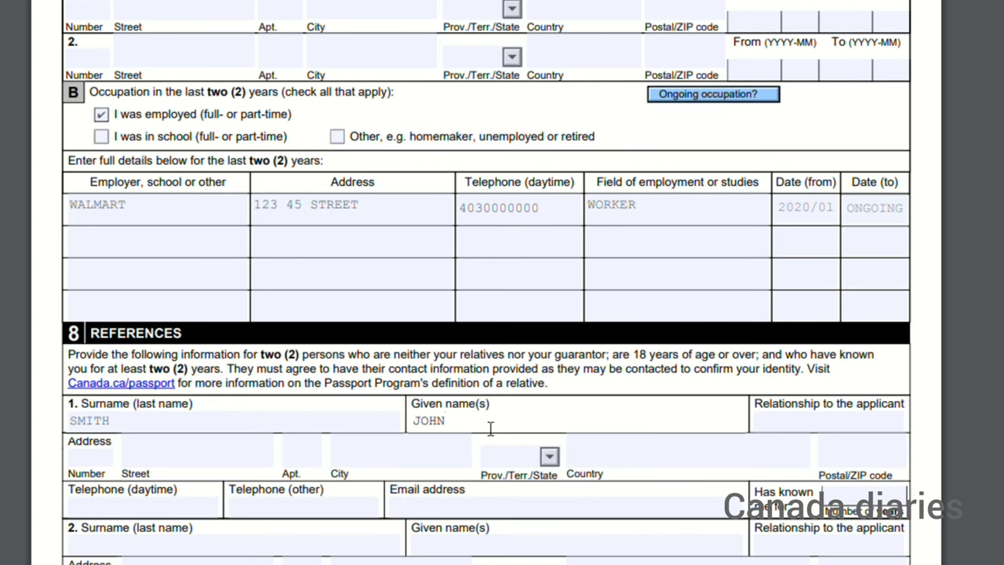
pyautogui.click(850, 421)
pyautogui.write('FRI')
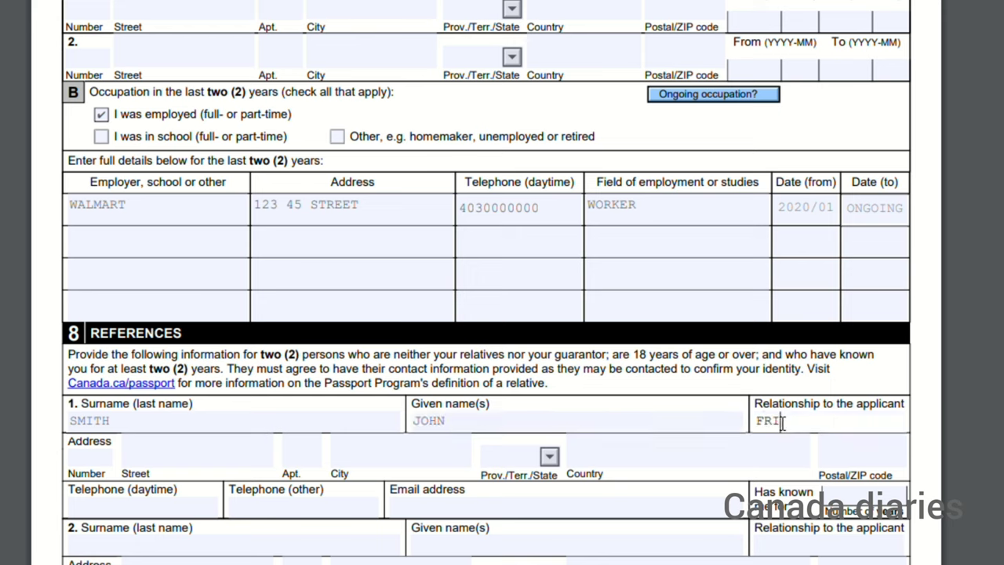
pyautogui.write('END')
pyautogui.click(124, 463)
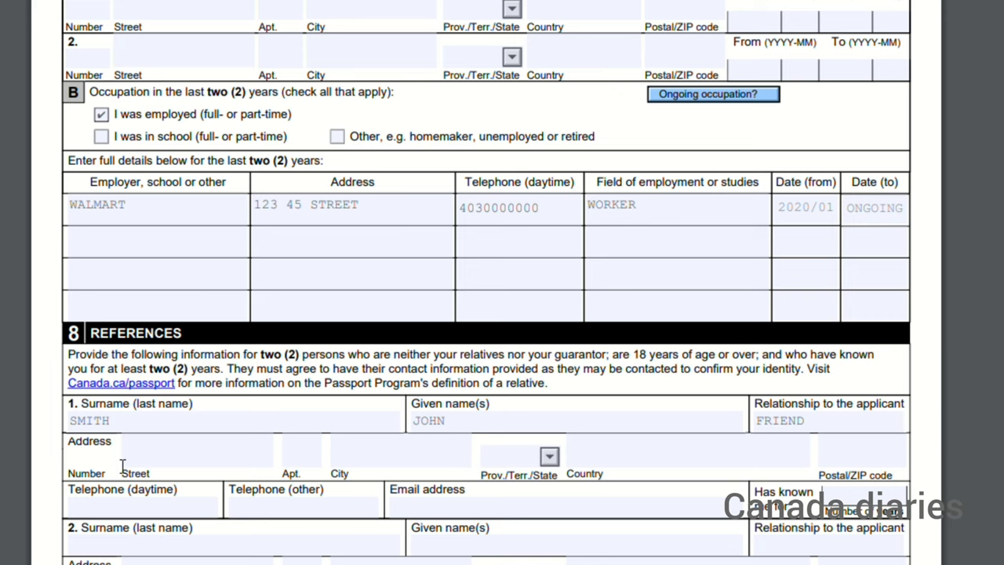
pyautogui.write('99')
pyautogui.press('Tab')
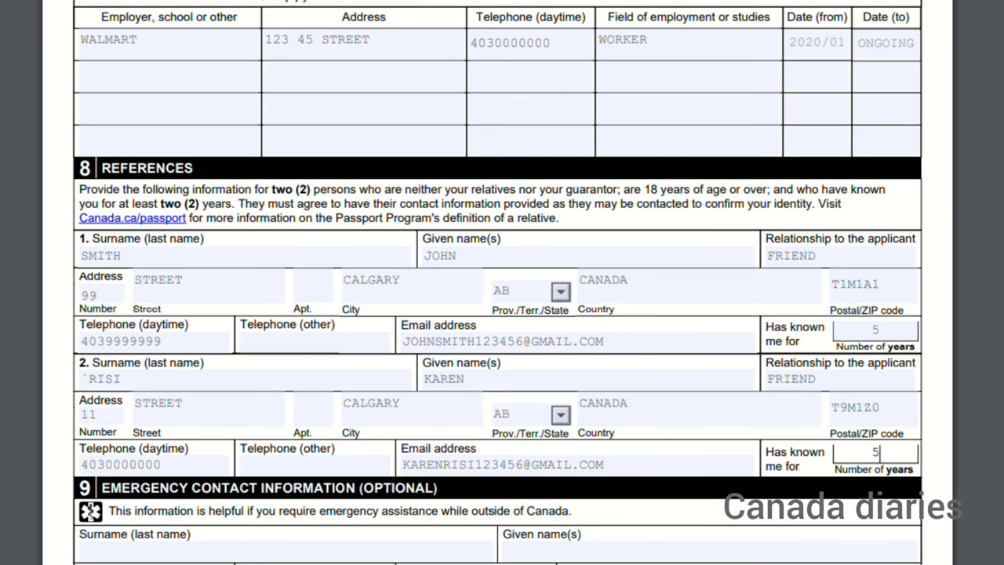
pyautogui.scroll(-5, 656, 107)
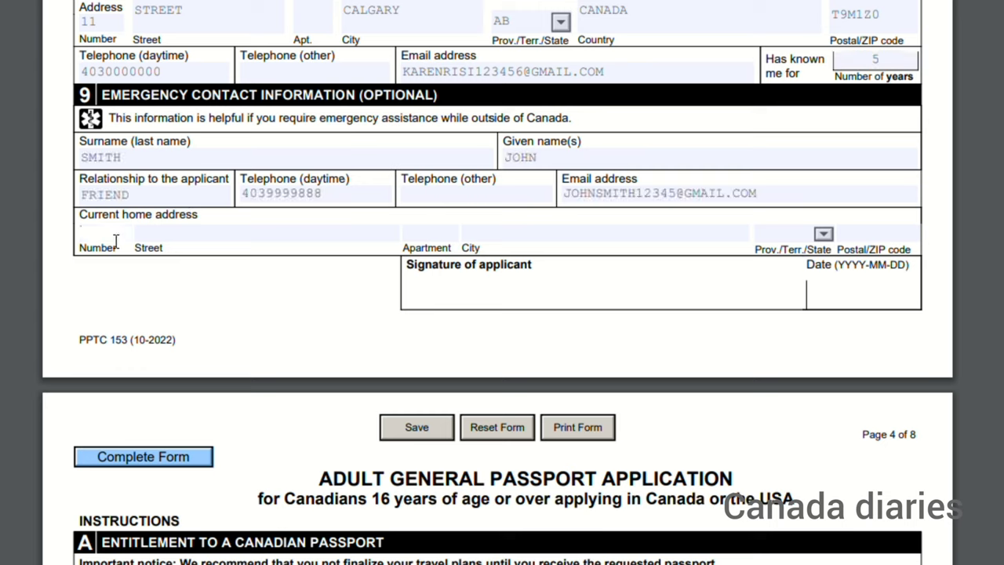
pyautogui.write('66')
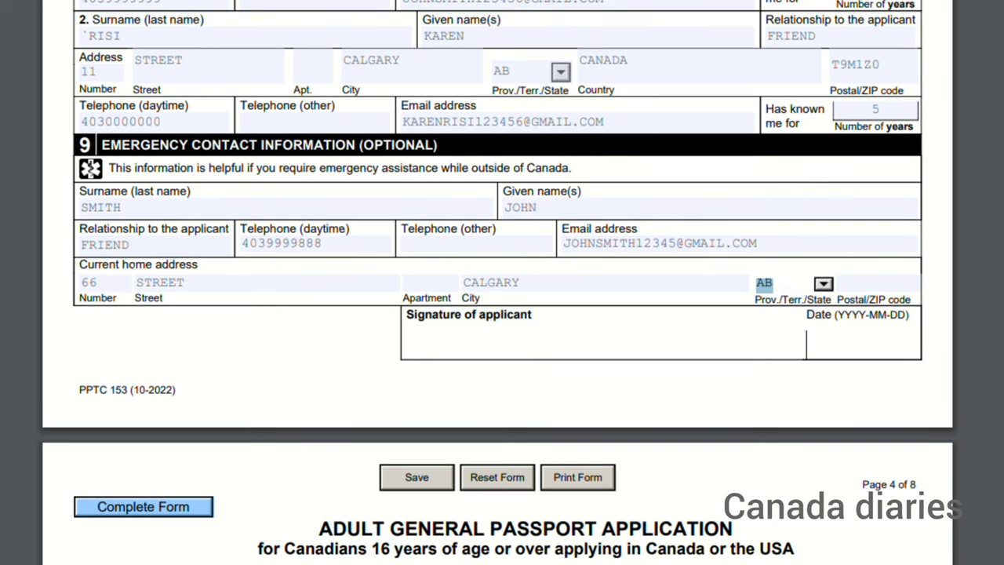
pyautogui.scroll(-5, 502, 282)
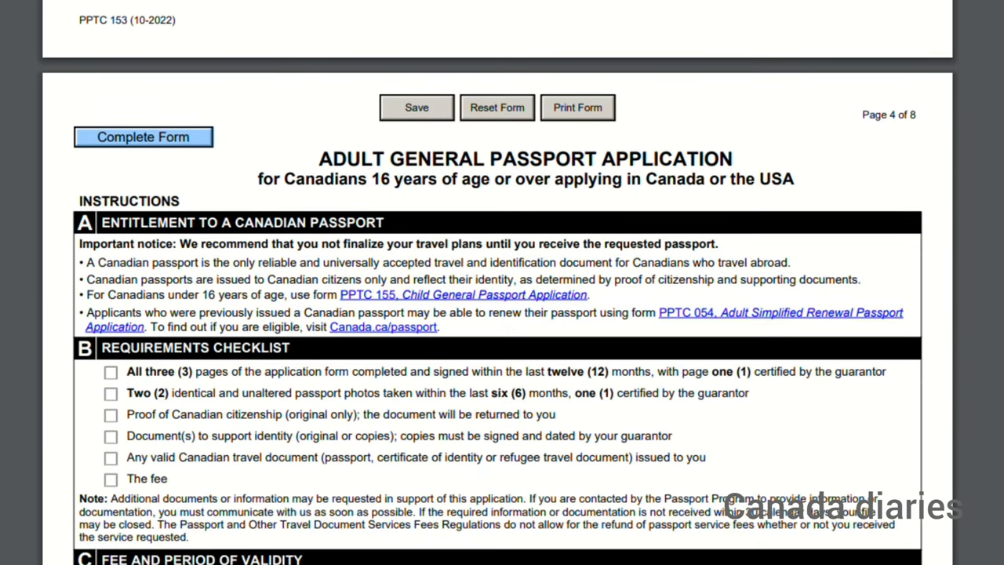
# Step: Read down through instruction pages 4–6 to the guarantor declaration, then start printing the form
pyautogui.scroll(-4, 283, 175)
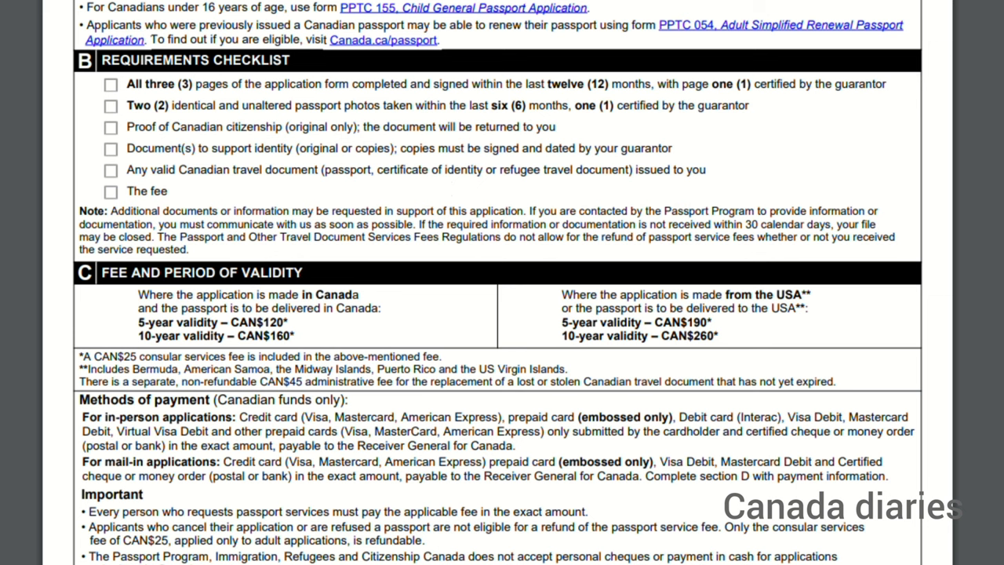
pyautogui.scroll(-10, 498, 283)
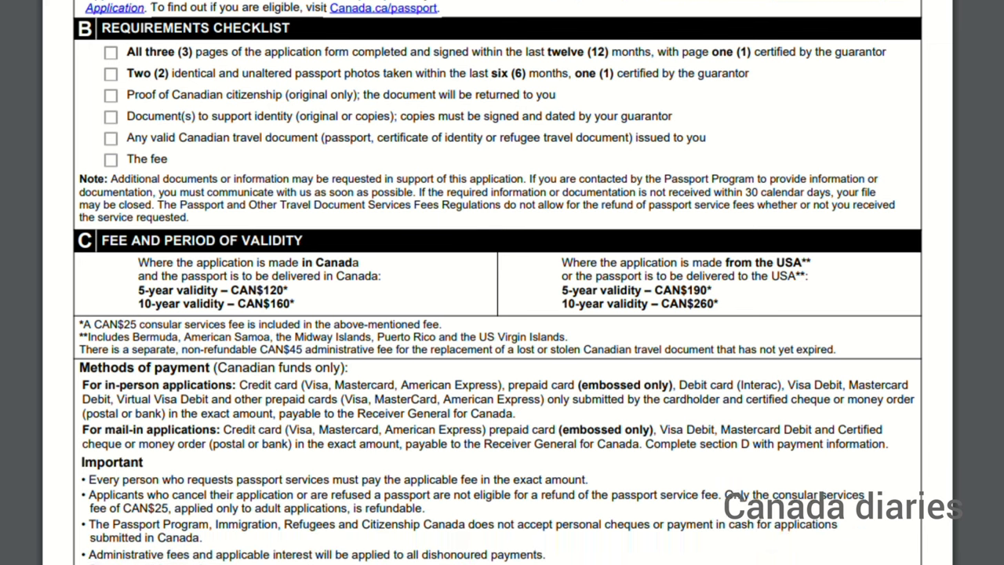
pyautogui.scroll(-4, 498, 283)
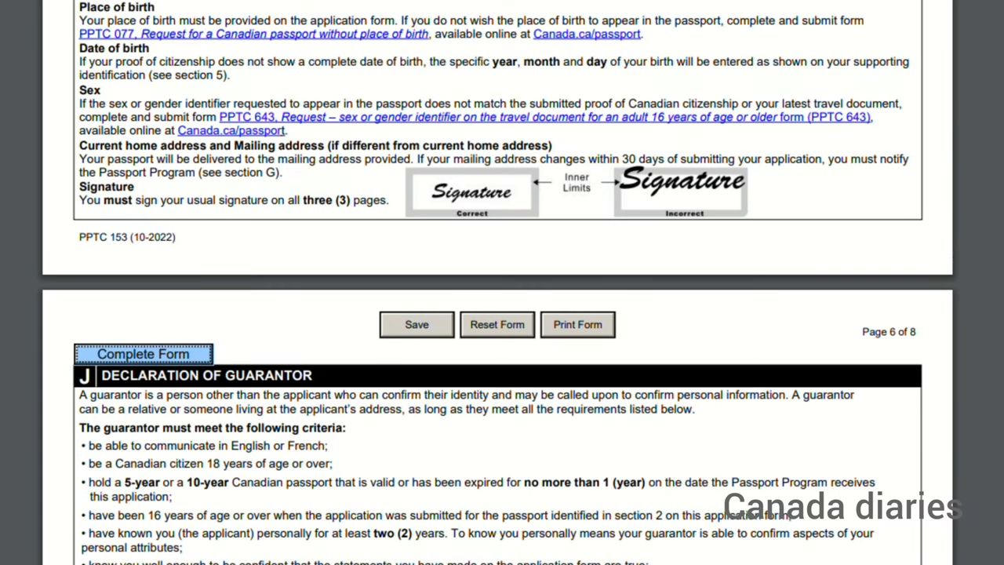
pyautogui.hotkey('ctrl', 'p')
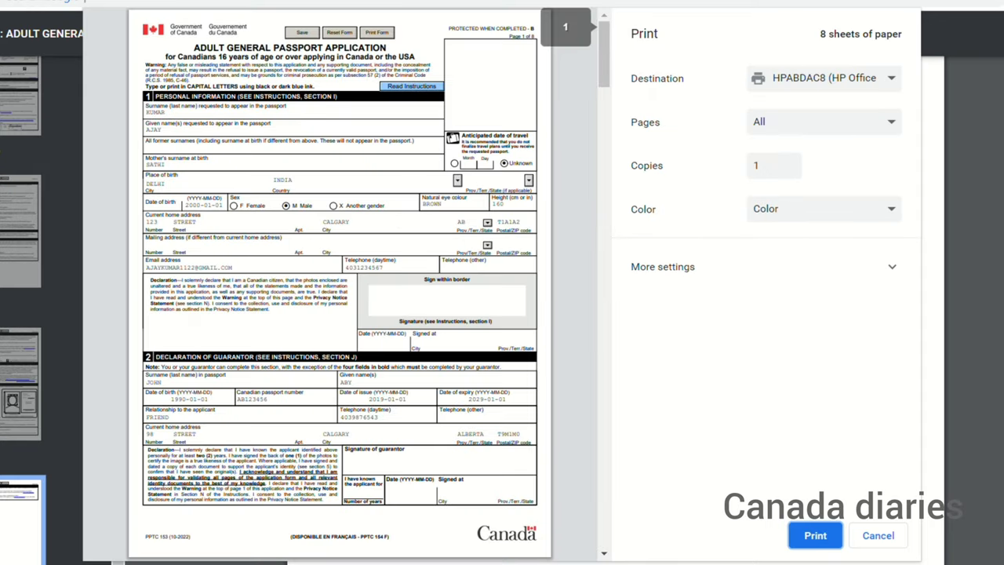
# Step: Scroll the print preview through to the last of the 8 colour pages
pyautogui.scroll(-15, 340, 282)
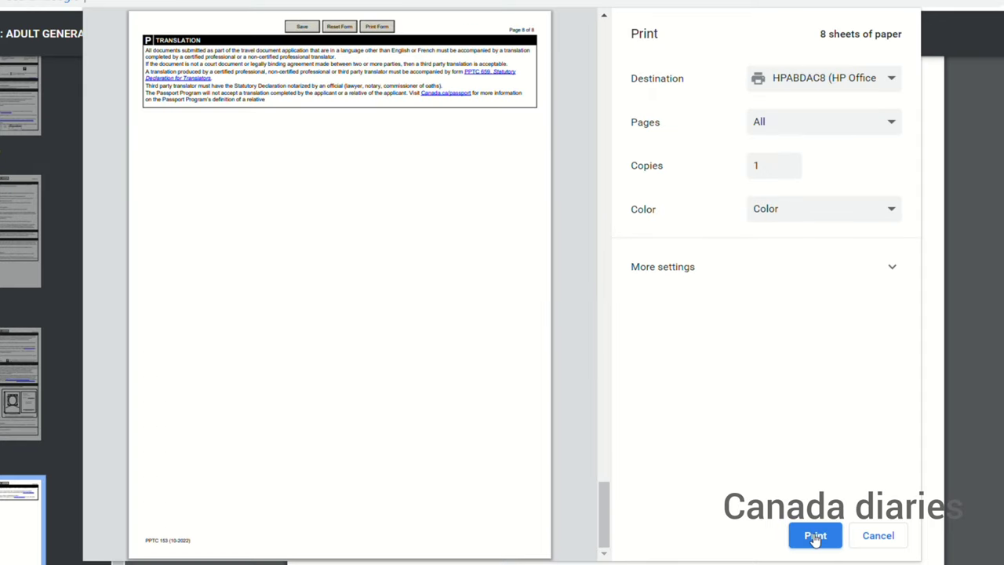